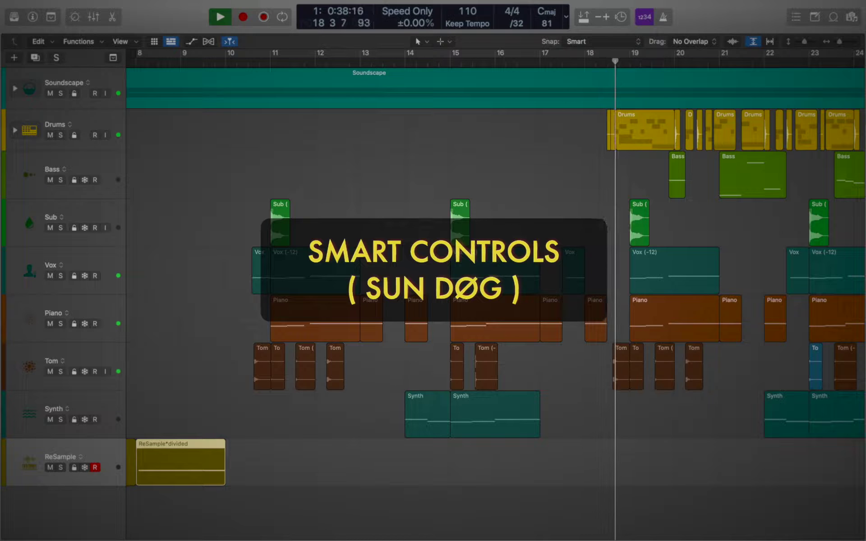
Stop the arrangement's playback so the playhead rests near bar 19
key(space)
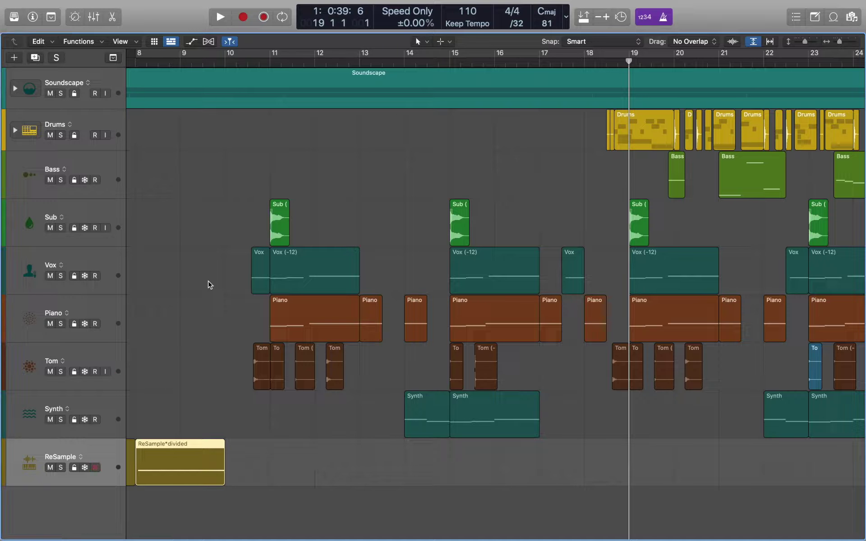
Create a Software Instrument track with Vintage Electric Piano > Stereo and show its Smart Controls
click(14, 57)
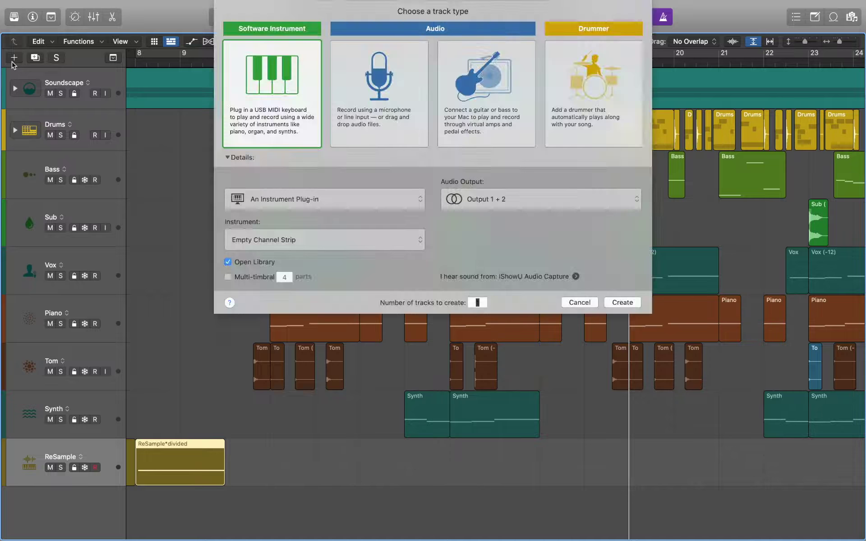
click(250, 239)
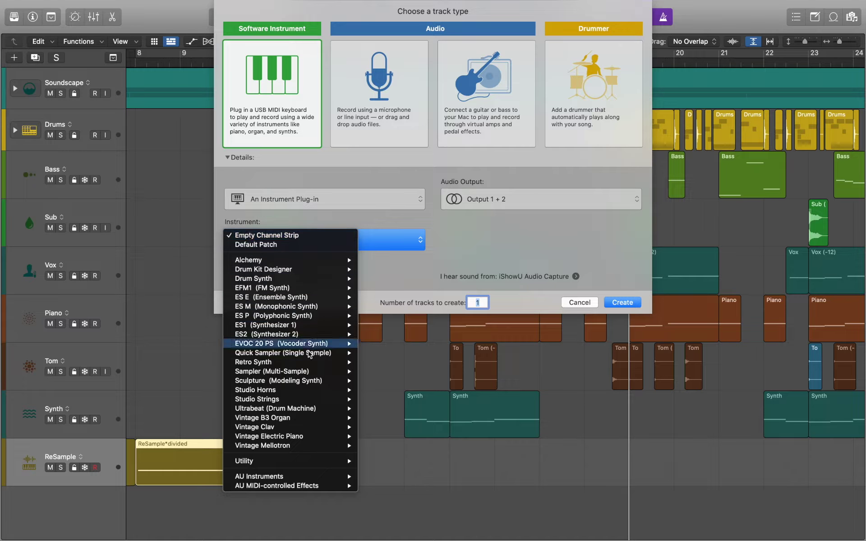
mouse_move(347, 436)
click(373, 435)
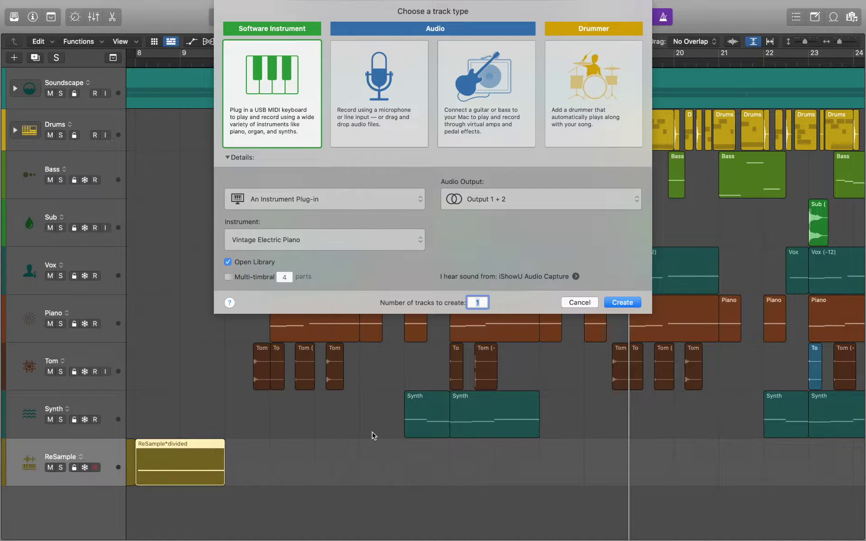
key(Return)
key(b)
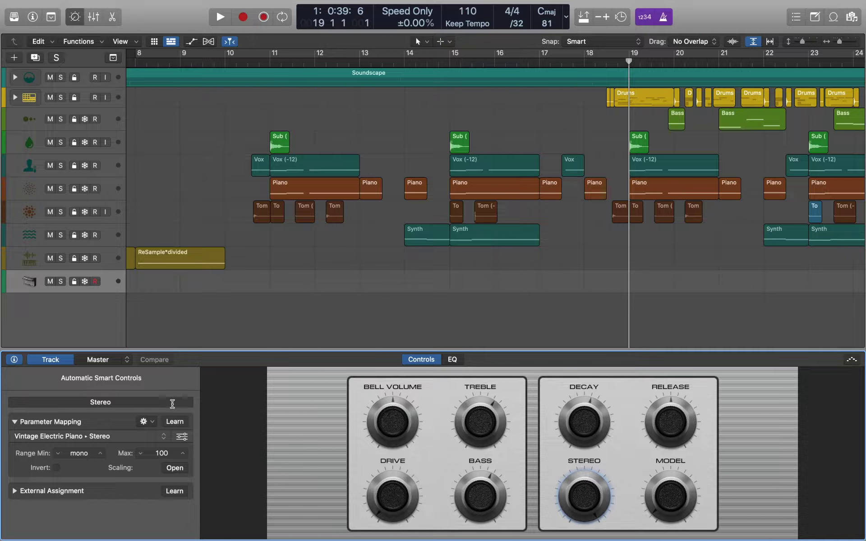
Change the Smart Controls layout to Acoustic Drums, then to Mellotron
click(128, 380)
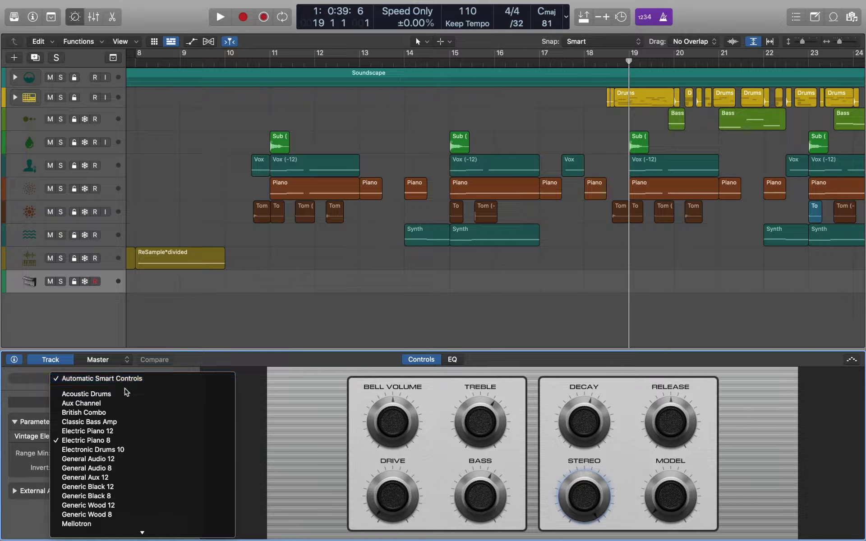
click(126, 394)
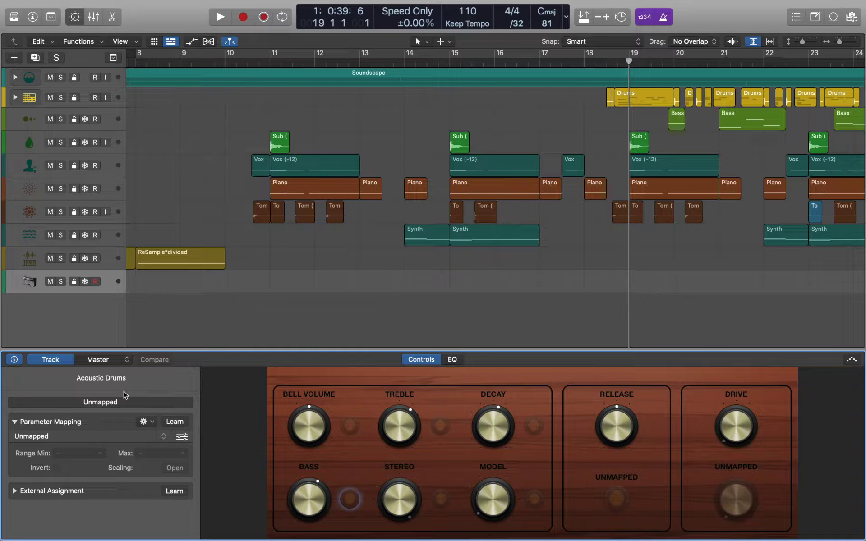
click(126, 381)
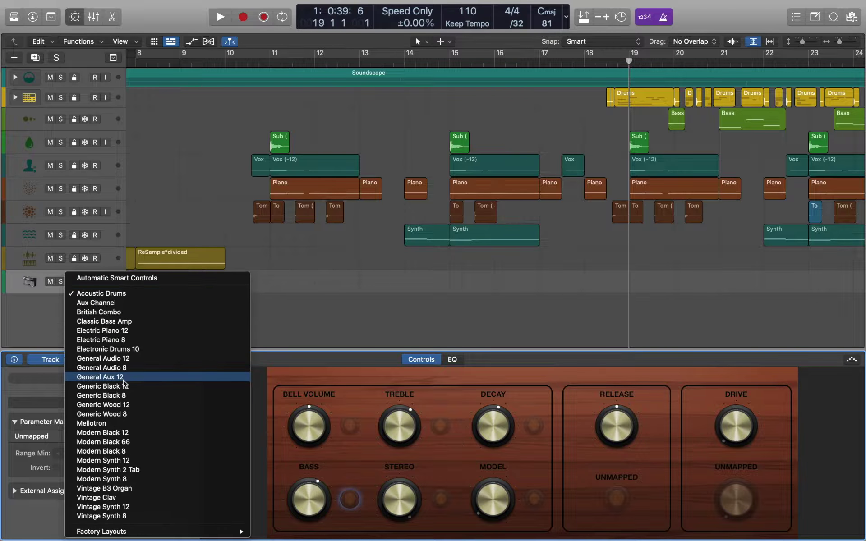
click(118, 423)
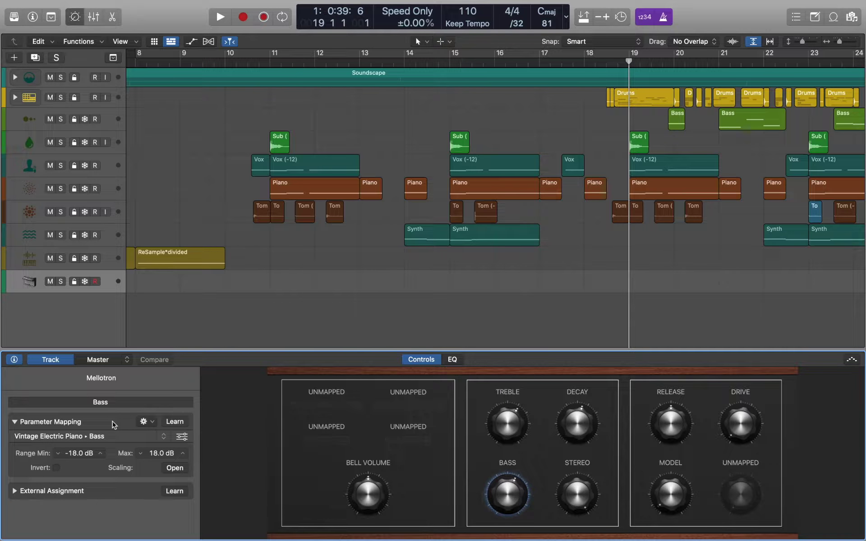
Insert Echo and then ChromaVerb into the track's Audio FX slots
key(i)
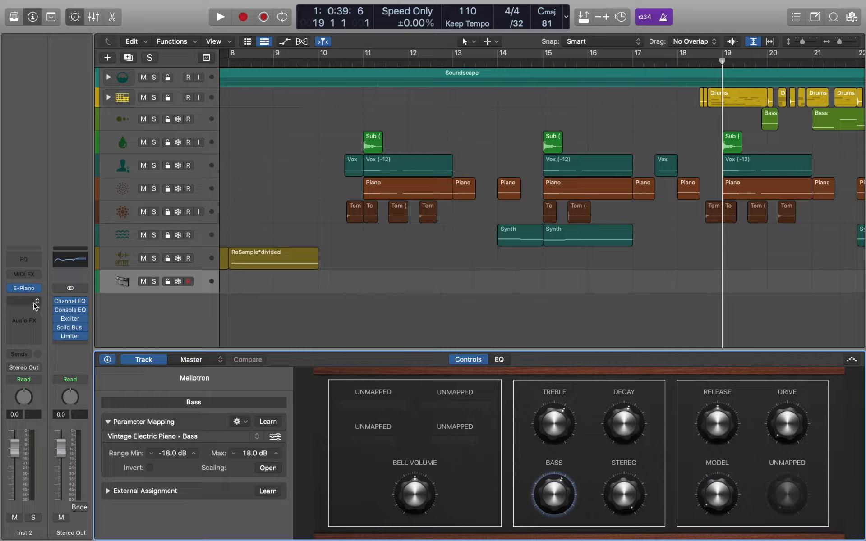
click(34, 304)
mouse_move(27, 337)
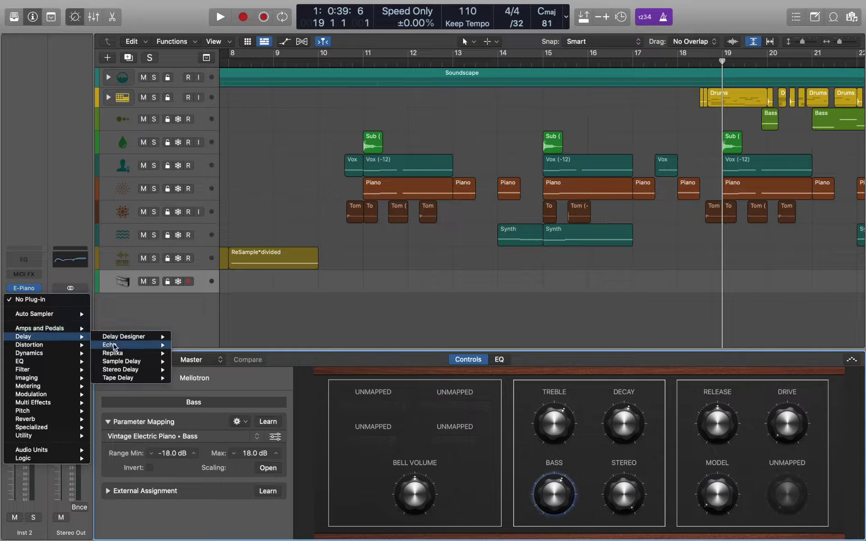
click(115, 345)
click(37, 309)
mouse_move(27, 427)
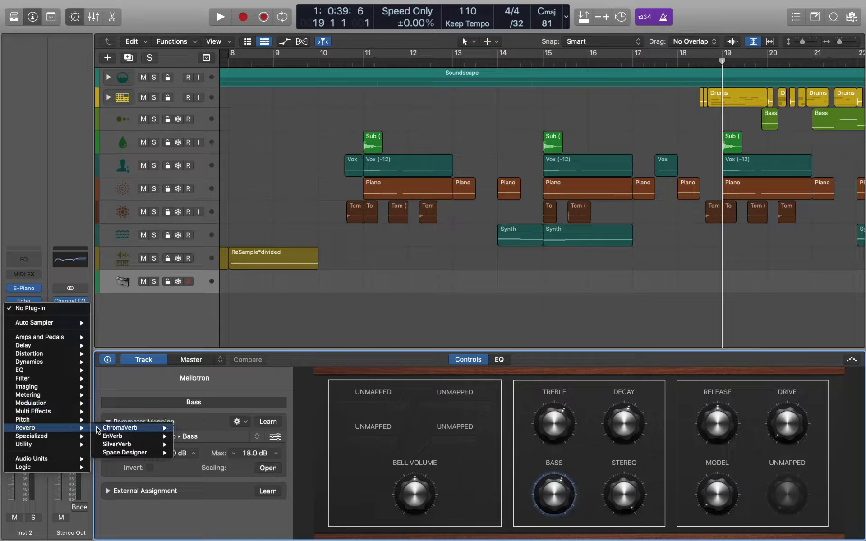
mouse_move(126, 427)
click(193, 433)
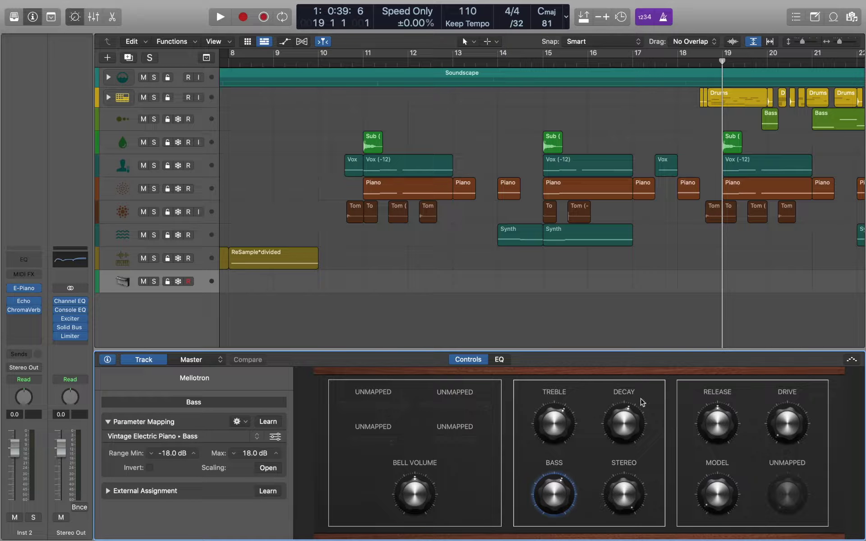
Add an Arpeggiator to the piano track using the Classic Cycle 01 preset
click(851, 360)
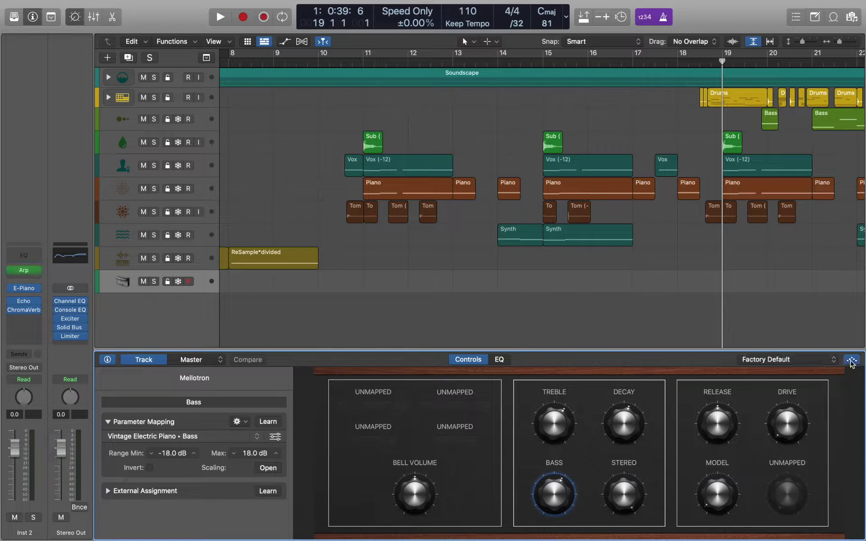
click(830, 362)
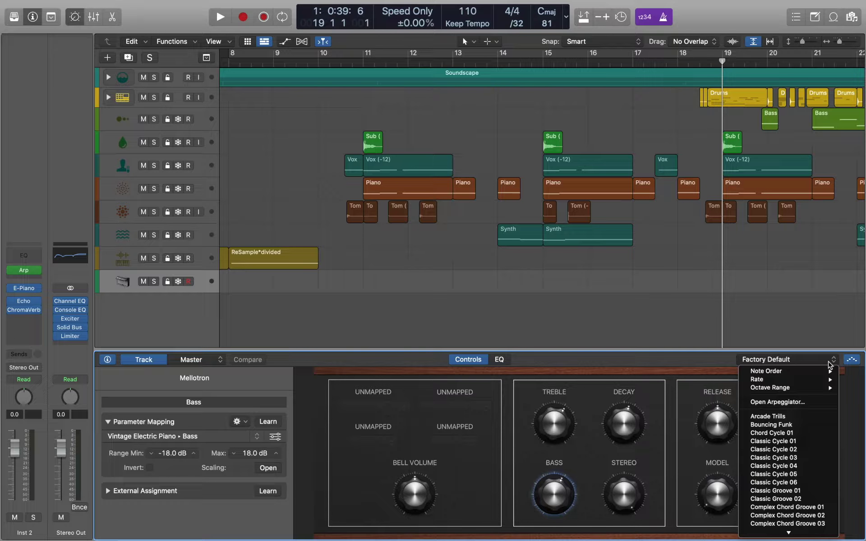
click(791, 441)
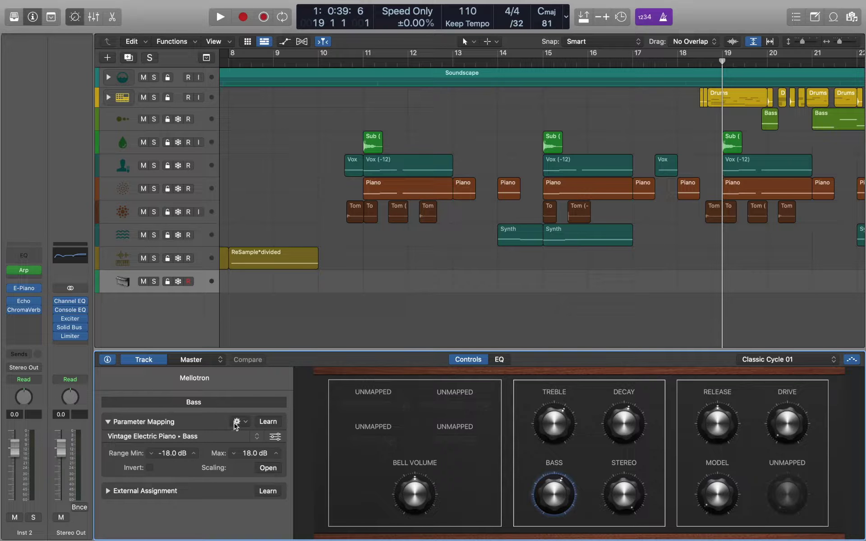
Clear all Smart Control mappings and learn Arpeggiator Rate onto the lower empty control
click(236, 423)
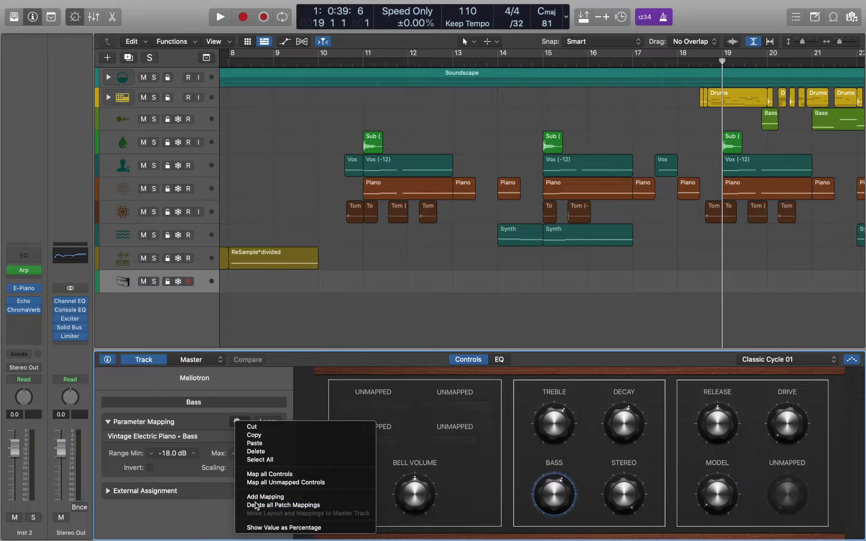
click(256, 505)
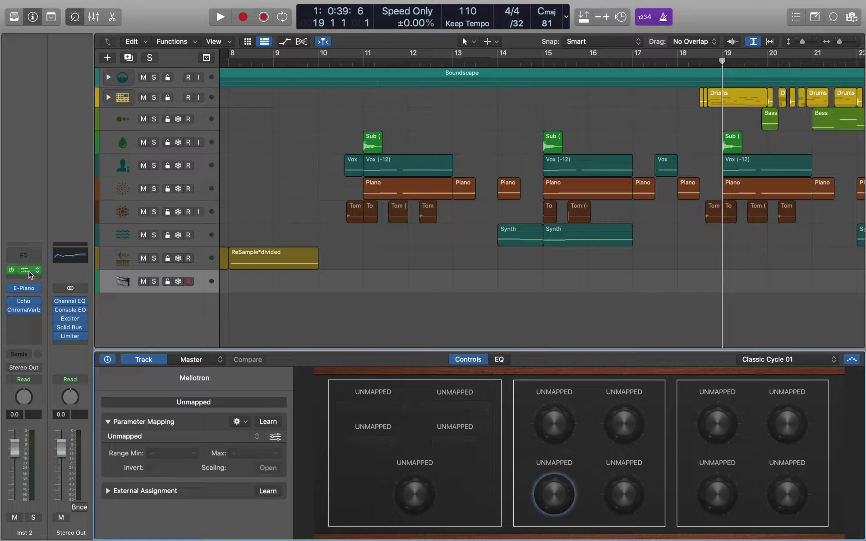
click(26, 271)
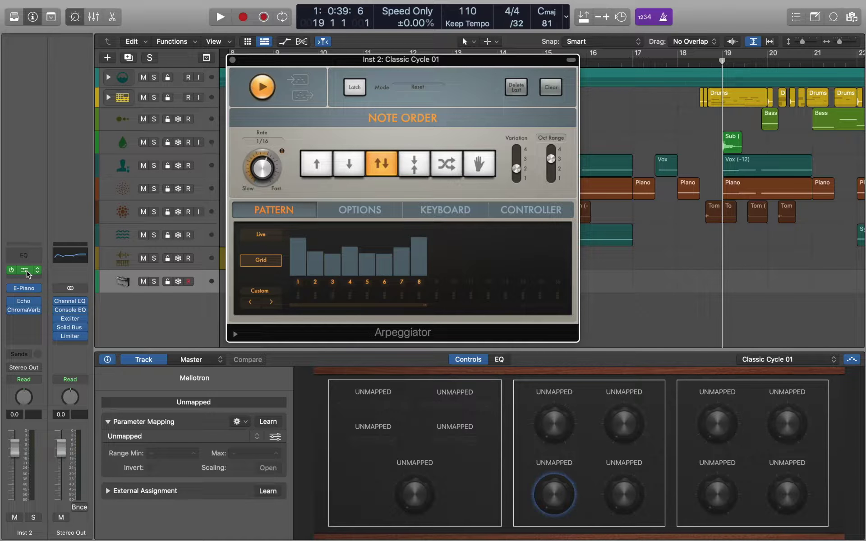
click(408, 494)
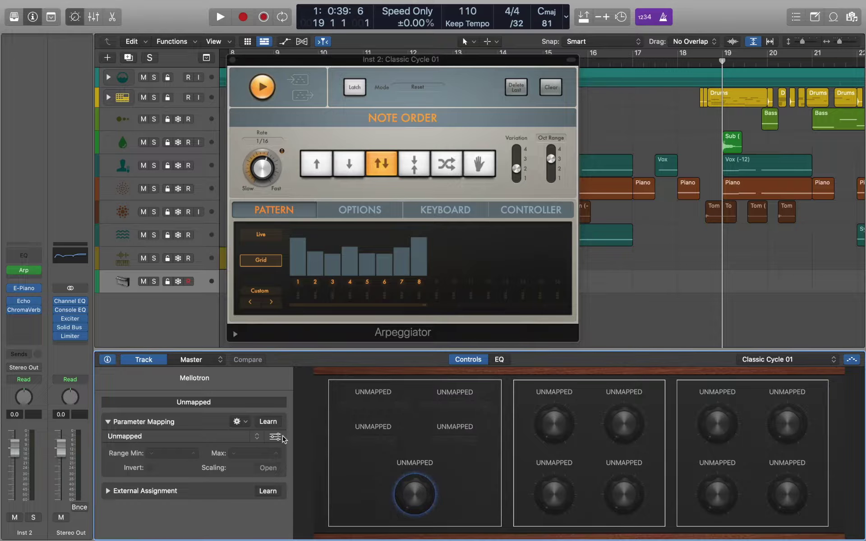
click(268, 421)
click(259, 175)
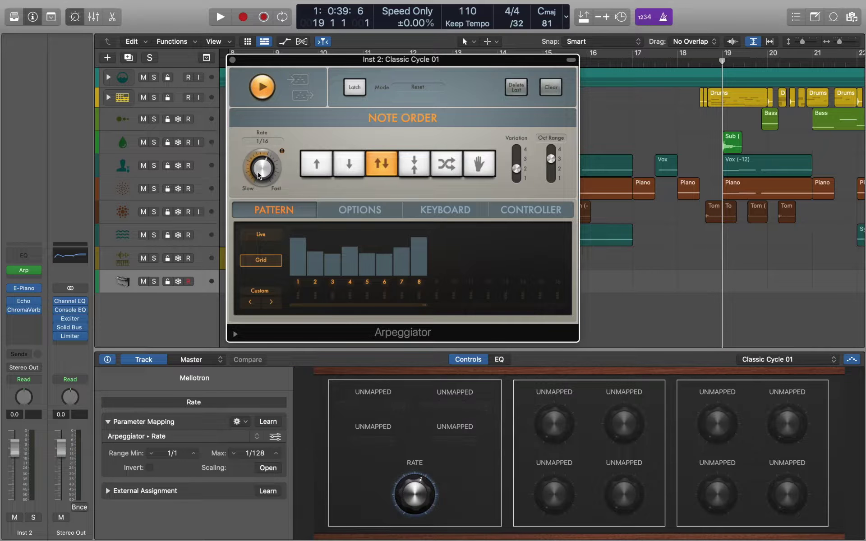
Learn Arpeggiator Note Order and Scale Type, kept at Chromatic, onto two empty slots
click(367, 410)
click(268, 421)
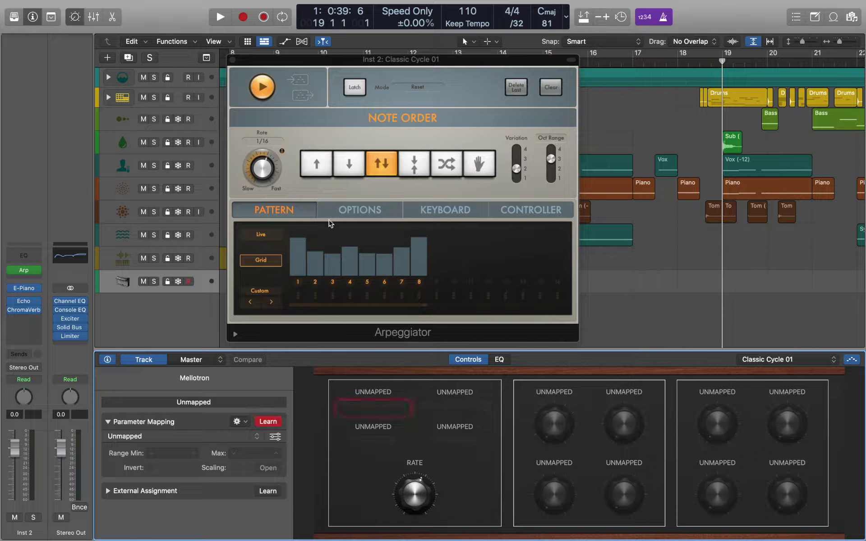
click(377, 161)
click(444, 409)
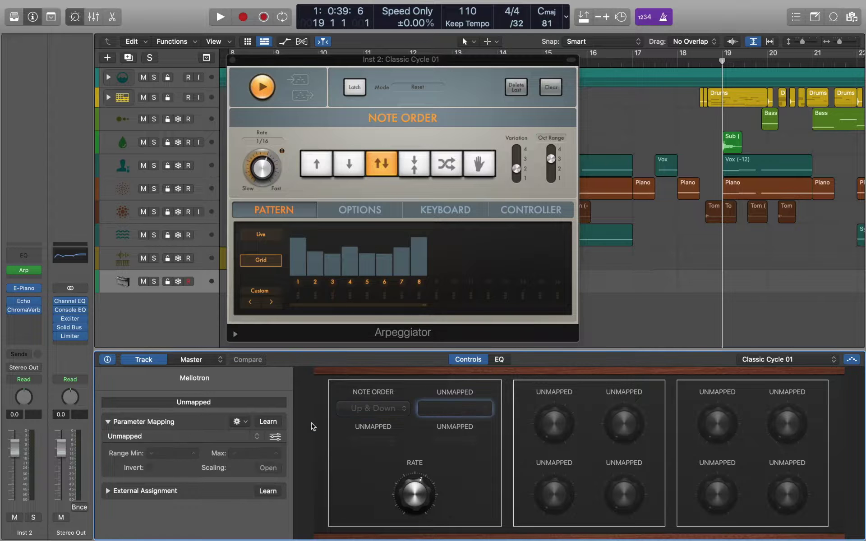
click(273, 423)
click(438, 210)
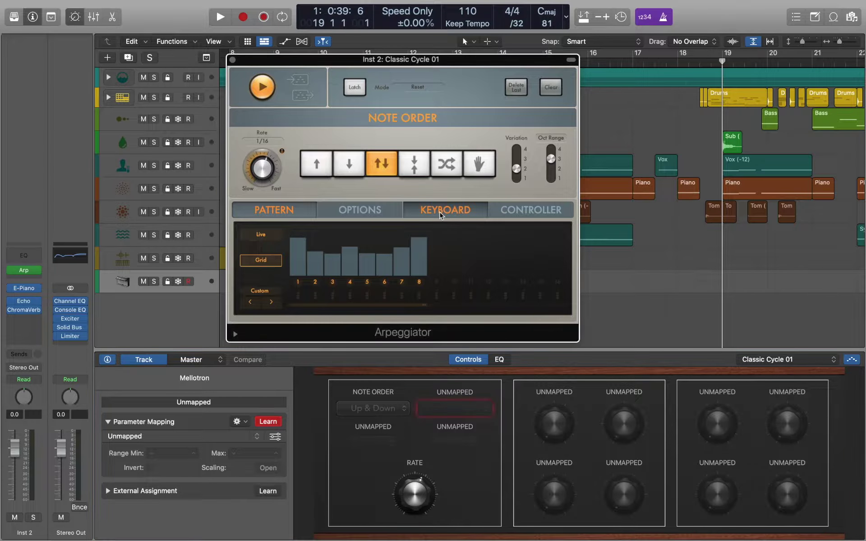
click(423, 233)
click(423, 234)
Learn Octave Range and Latch, turned on, onto the next slots and close the Arpeggiator
click(374, 439)
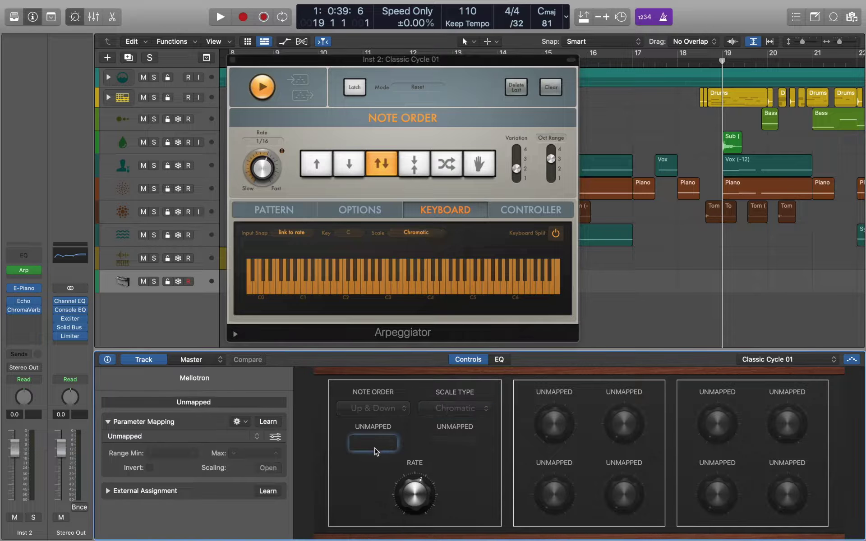
click(274, 423)
click(550, 160)
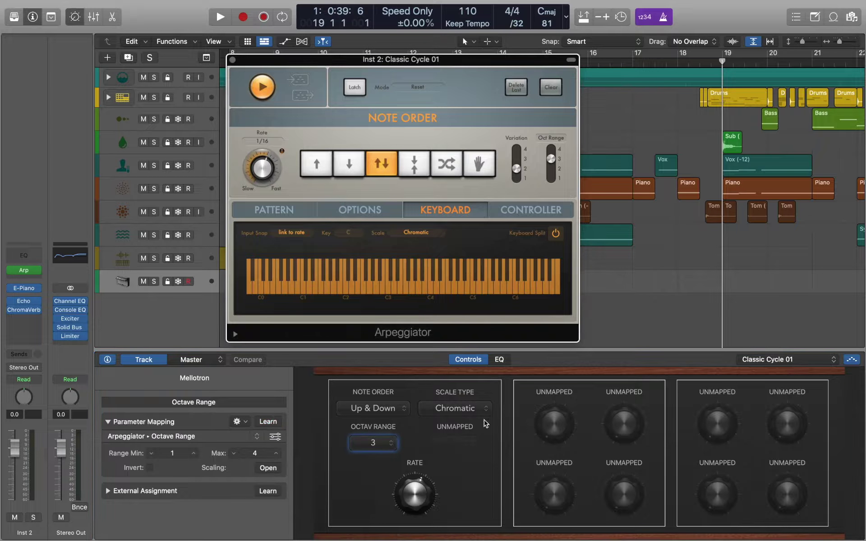
click(475, 442)
click(273, 422)
click(354, 87)
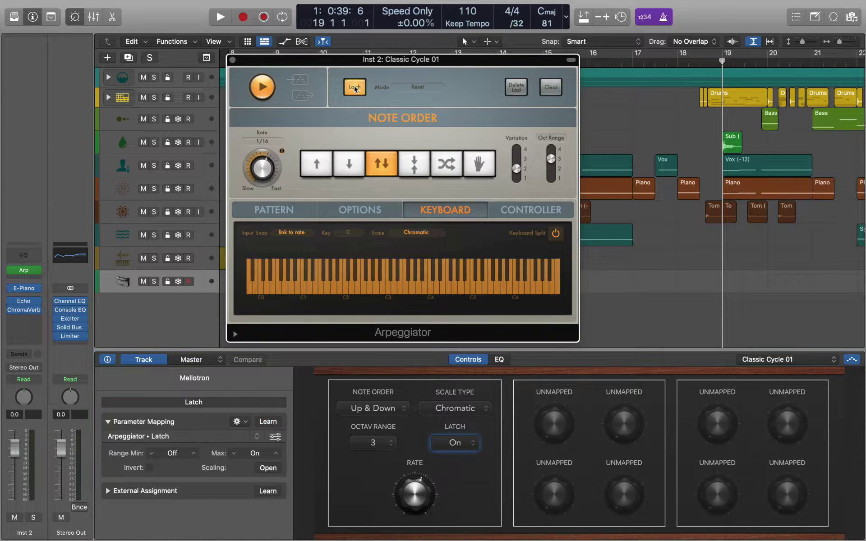
key(v)
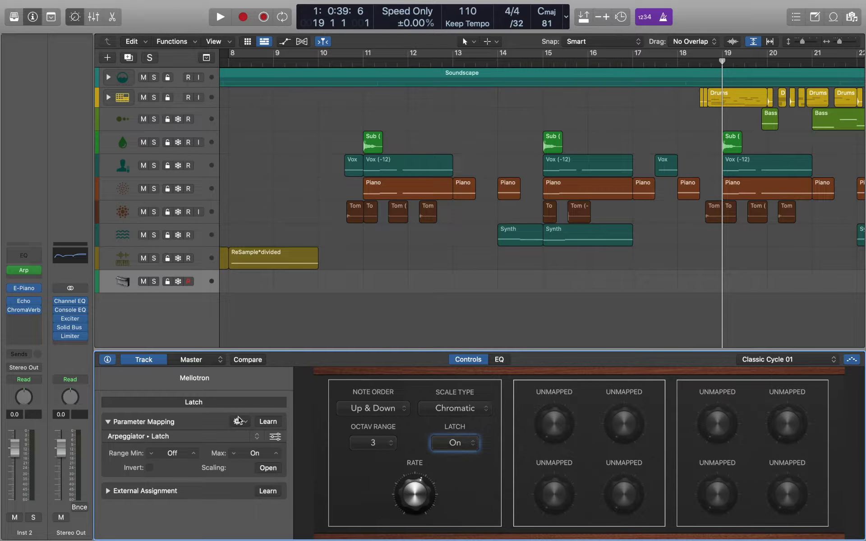
Use Map all Unmapped Controls to fill the remaining knobs from Time through Bass
click(239, 422)
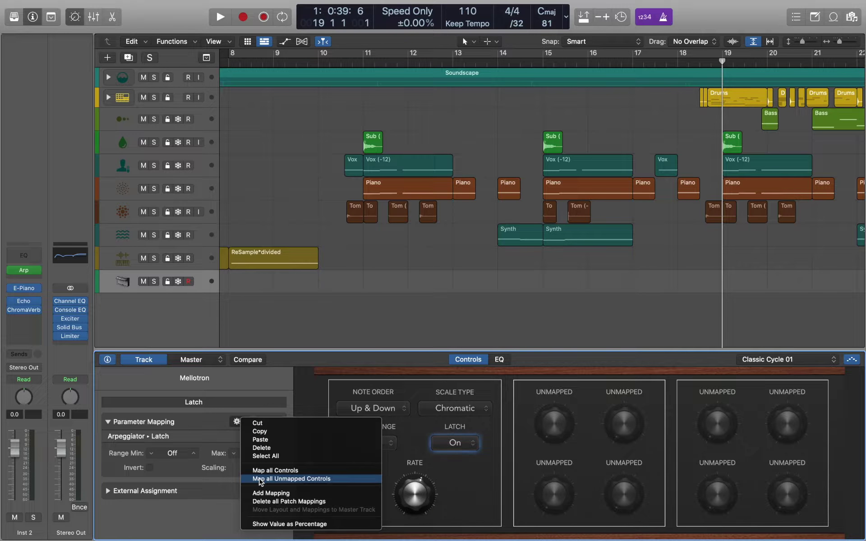
click(260, 479)
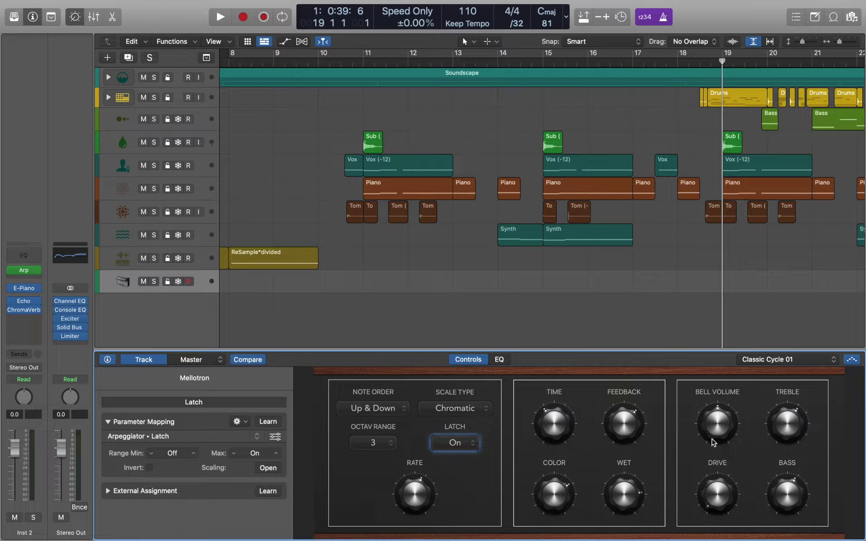
Remap the Treble knob to 3 ChromaVerb > Wet
click(780, 430)
click(255, 436)
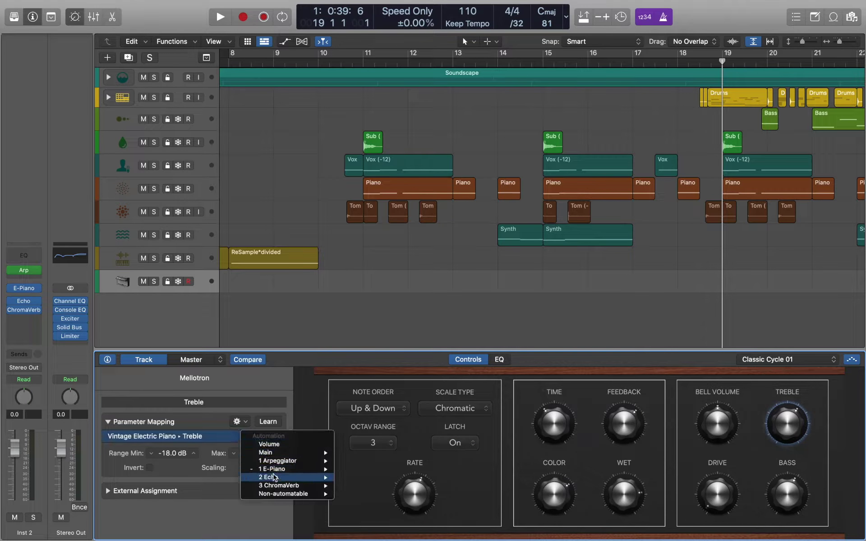
mouse_move(281, 485)
click(363, 524)
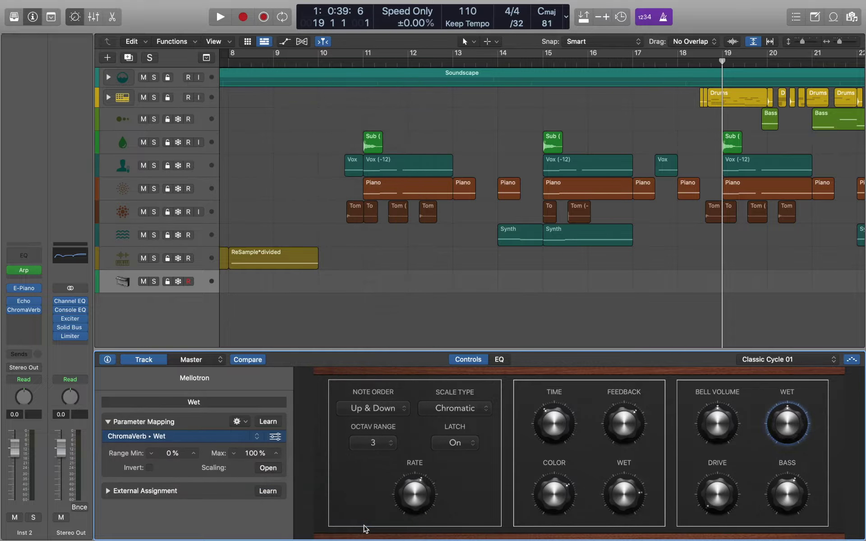
Remap the Bass knob to 3 ChromaVerb > Decay Time, leaving the range uninverted
click(789, 495)
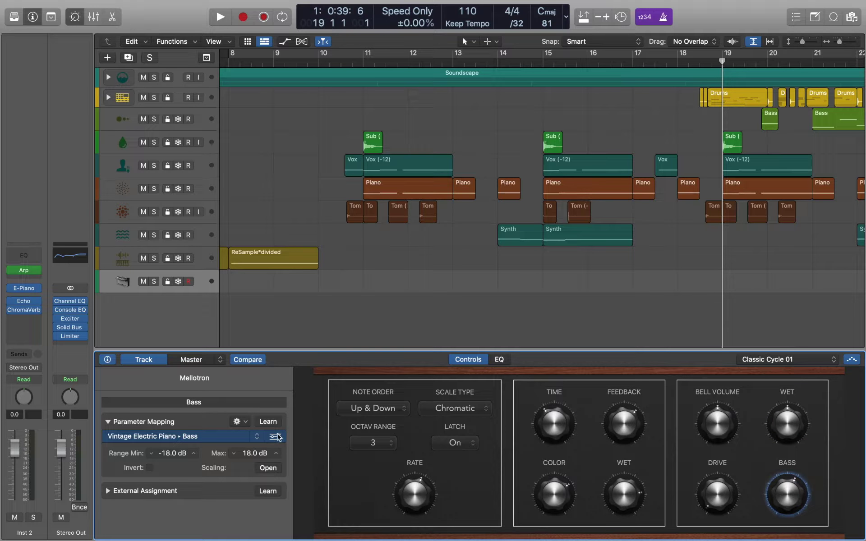
click(257, 436)
mouse_move(274, 487)
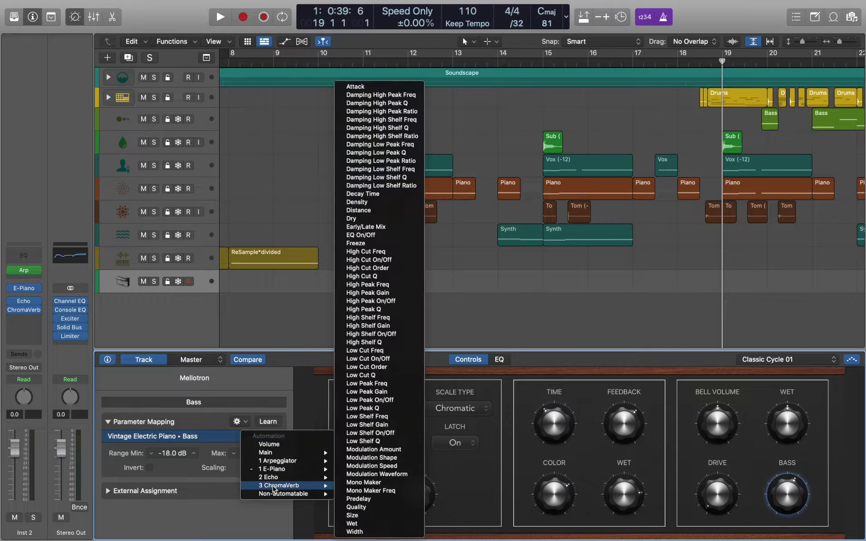
click(359, 193)
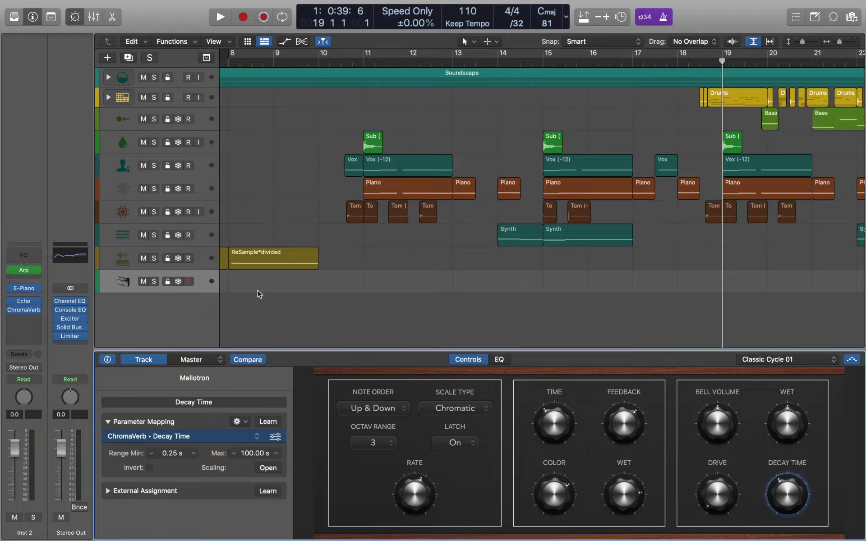
click(149, 468)
click(150, 468)
Bend the Decay Time scaling line to 1.10 s at input 68 and test the knob
click(269, 468)
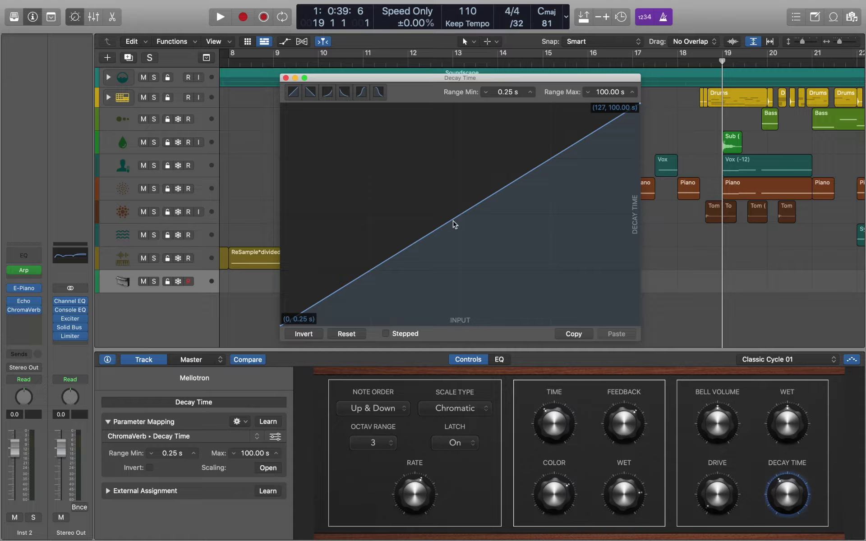
drag(456, 223, 471, 240)
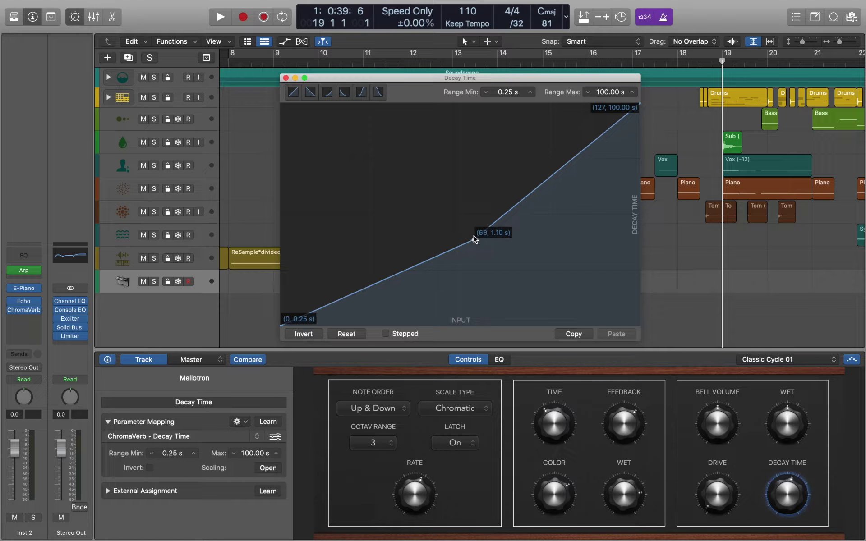
click(788, 524)
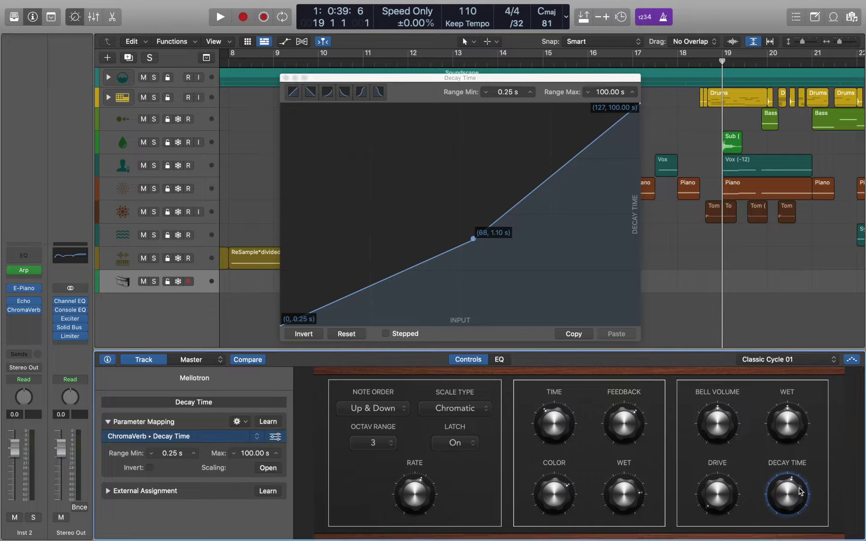
drag(788, 524, 814, 469)
Curve the lower and upper scaling segments into an S-curve and retest Decay Time
alt+click(414, 270)
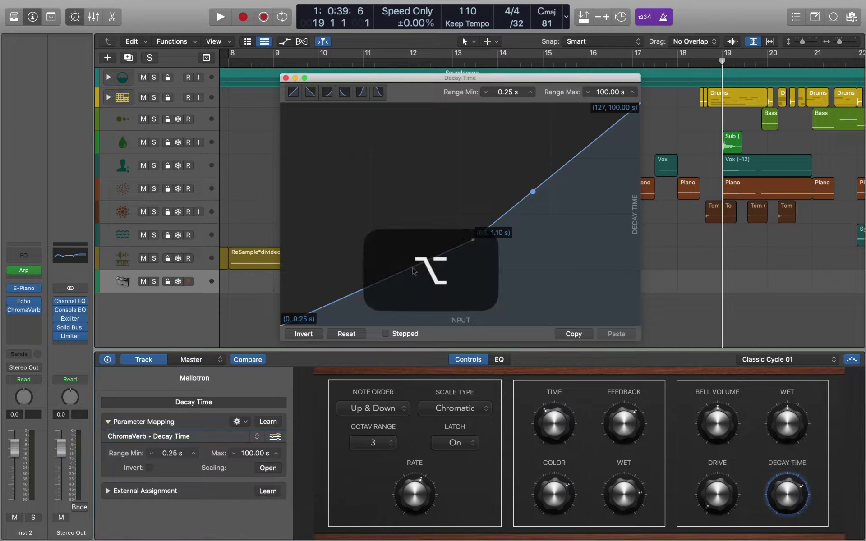
drag(414, 270, 388, 247)
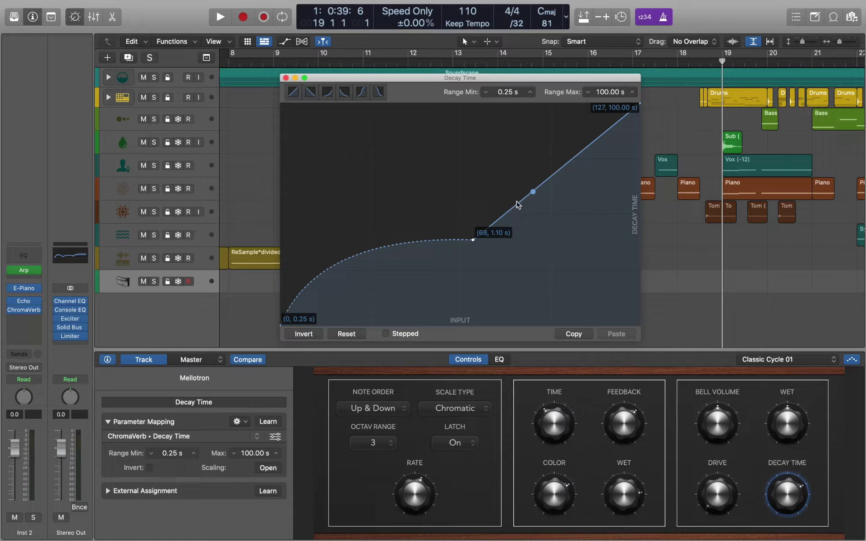
drag(555, 180, 588, 215)
click(781, 494)
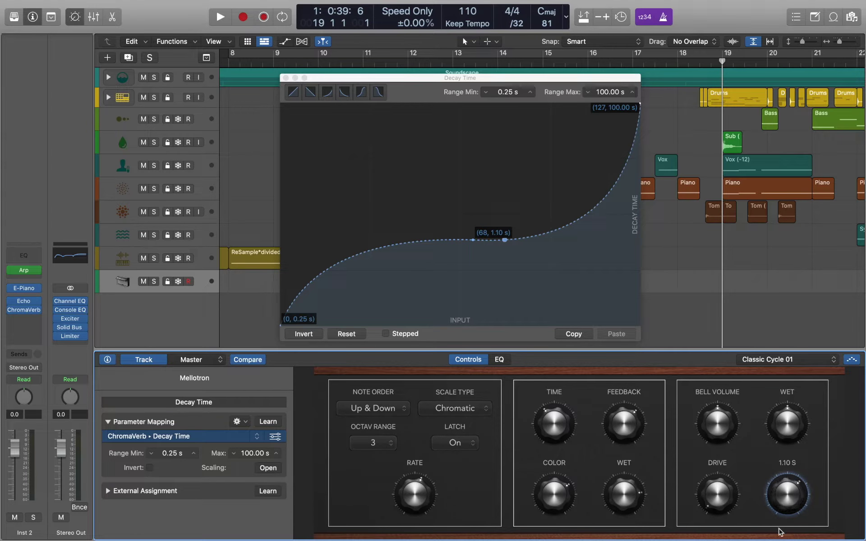
drag(779, 532, 782, 497)
Close the scaling editor and add a second Decay Time mapping to ChromaVerb Size
click(286, 78)
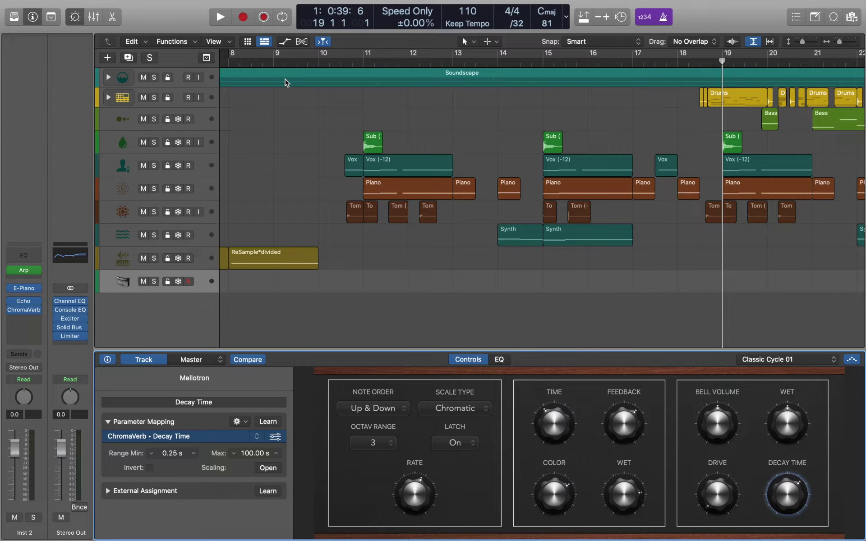
click(28, 310)
click(239, 422)
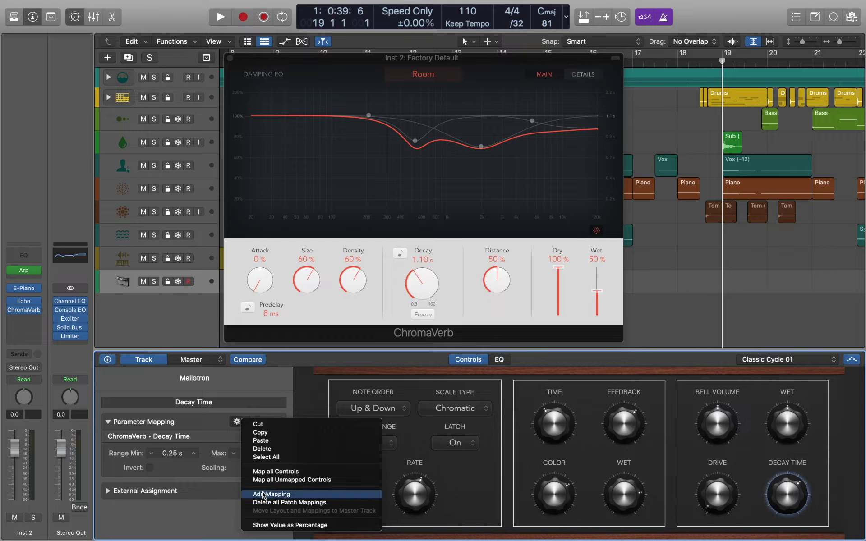
click(263, 494)
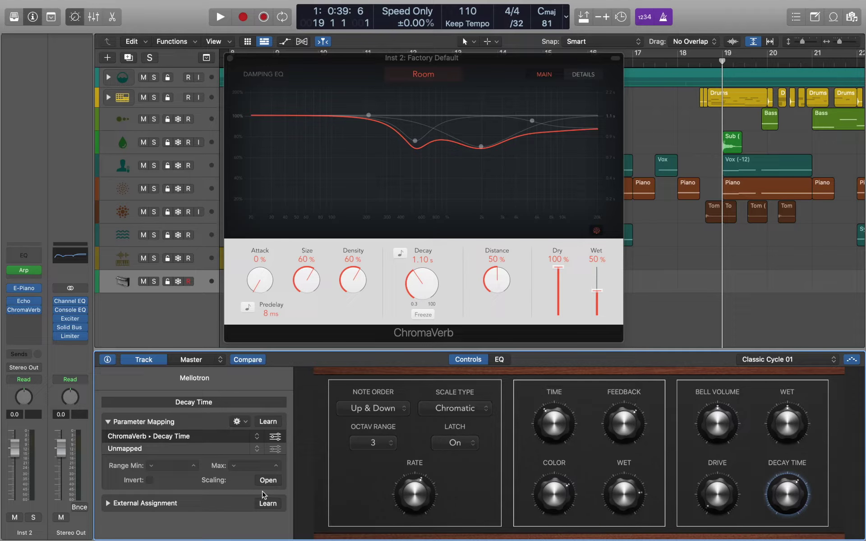
click(253, 452)
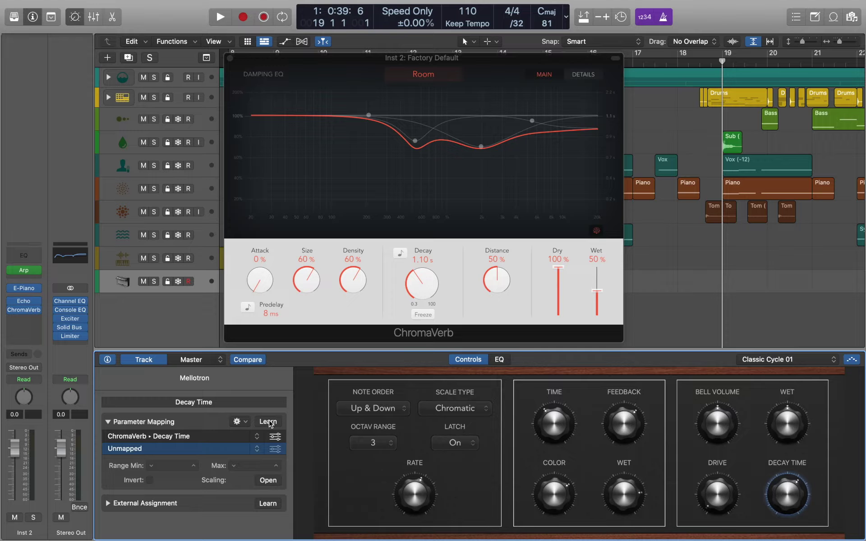
click(268, 422)
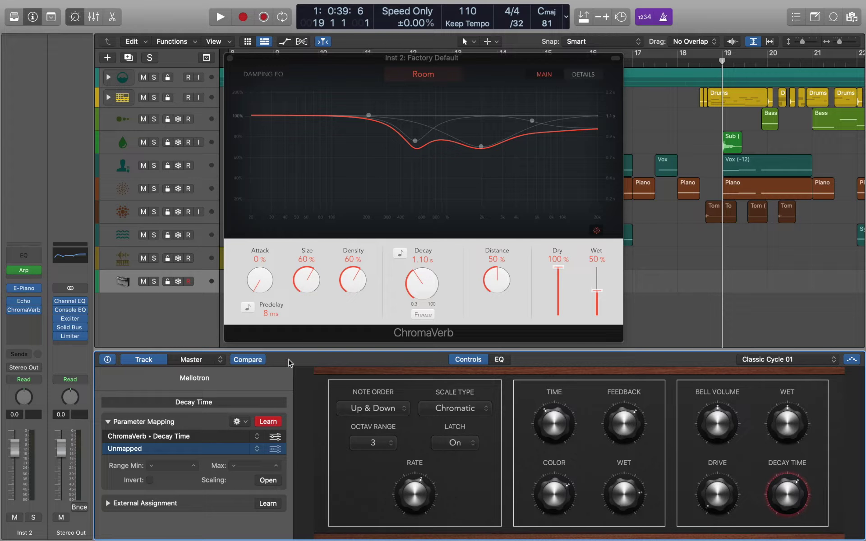
click(310, 288)
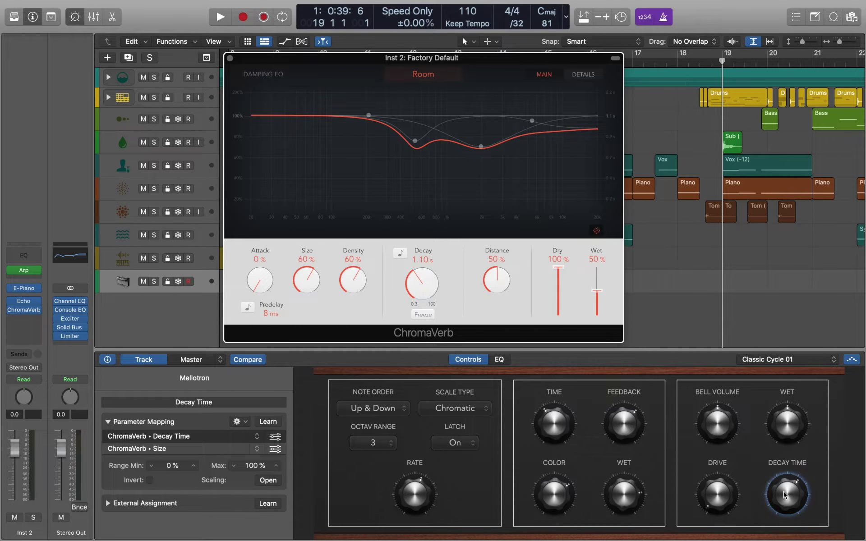
Invert the Size mapping so it runs opposite to Decay Time, testing the knob
drag(786, 494, 782, 521)
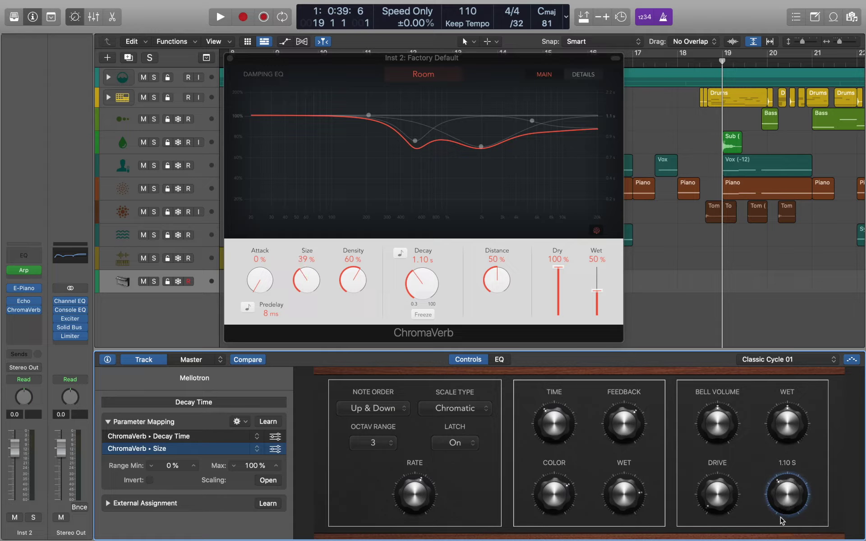
click(149, 481)
mouse_move(793, 494)
mouse_down()
mouse_move(792, 456)
mouse_move(786, 490)
mouse_up()
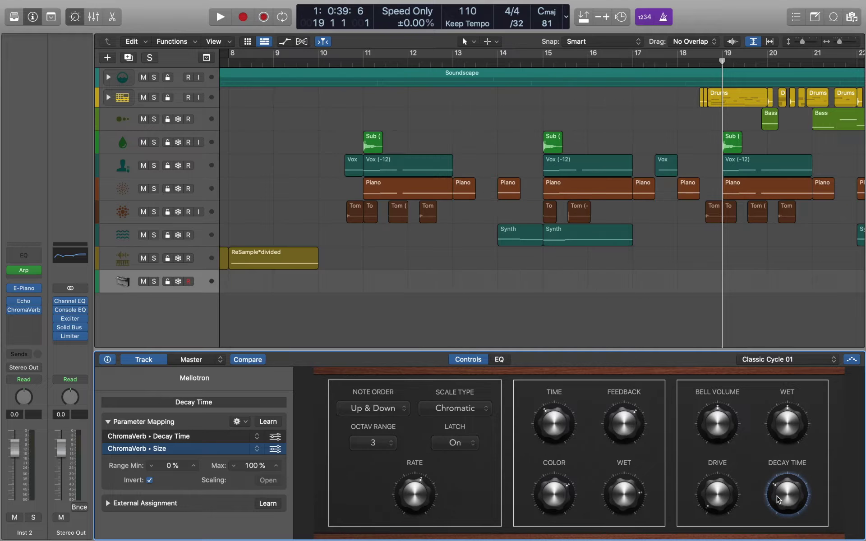
Use External Assignment Learn on the Rate knob to show its Arpeggiator Rate mapping, then stop learning
click(278, 504)
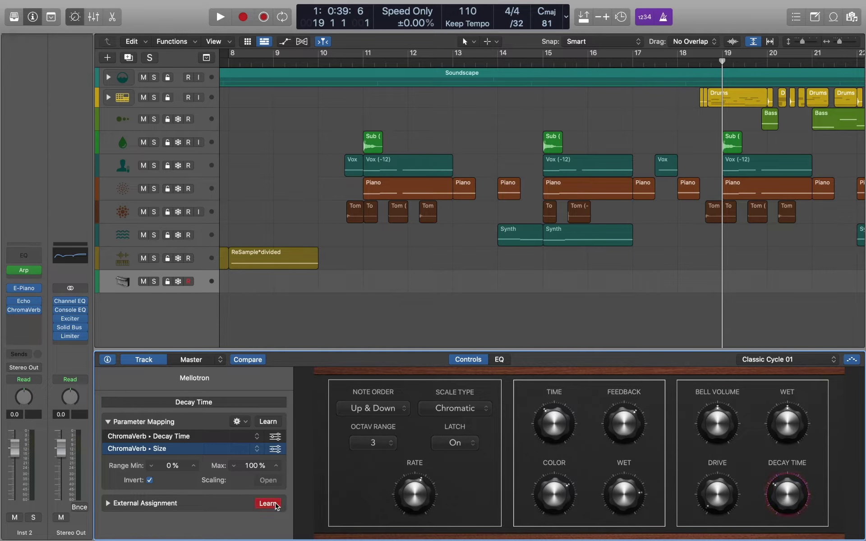
click(407, 497)
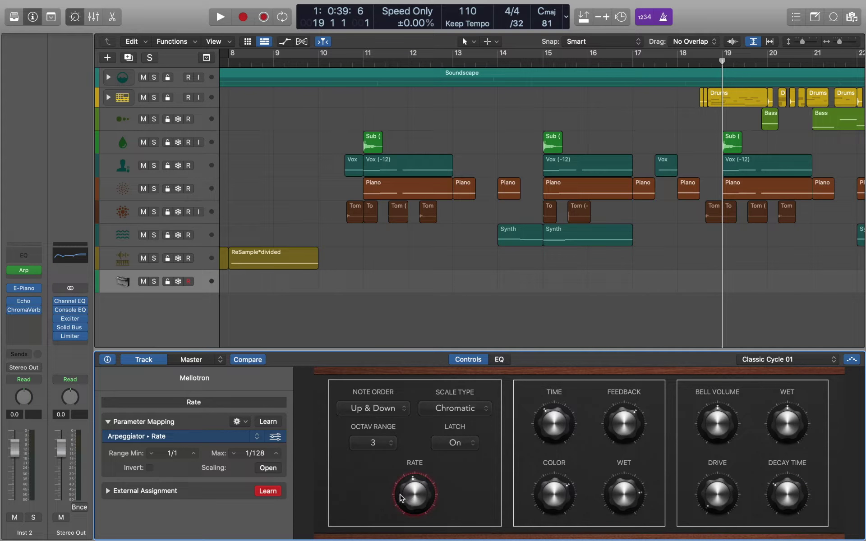
click(270, 491)
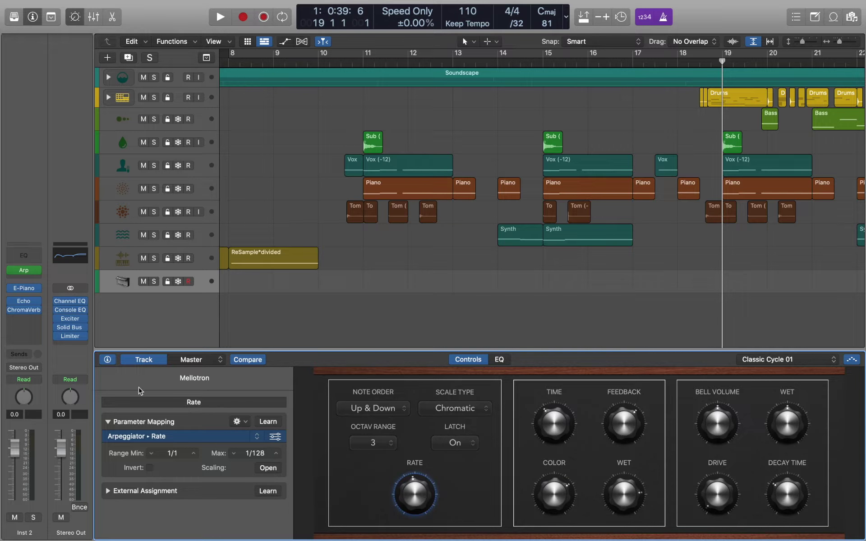
Hide the inspector, open the Musical Typing keyboard with Cmd-K, and play a few notes
click(108, 359)
key(i)
key(super+k)
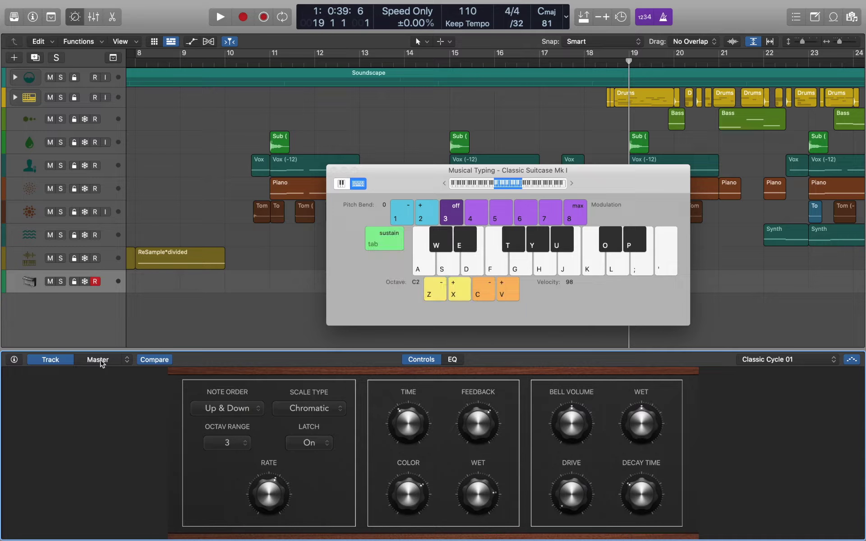
key(a)
key(f)
Set the arpeggiator Scale Type to Major Pentatonic instead of Minor Pentatonic, then audition it
click(277, 408)
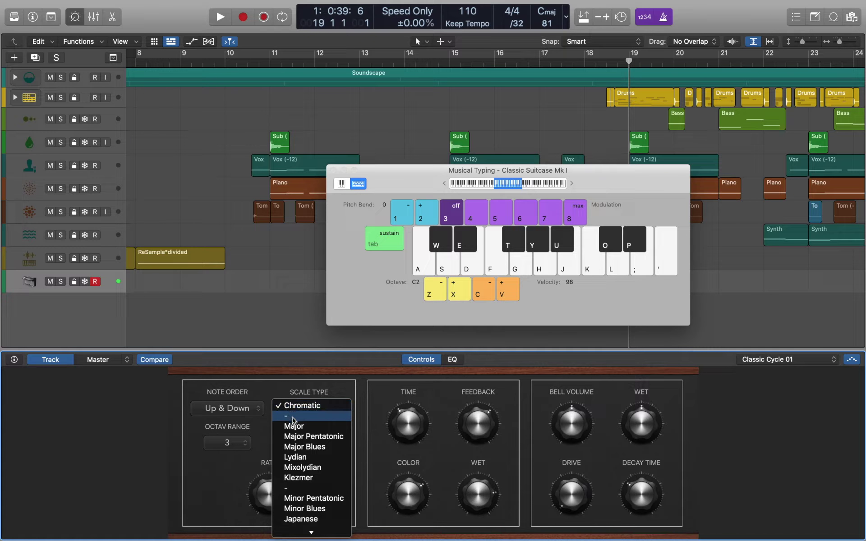
click(319, 501)
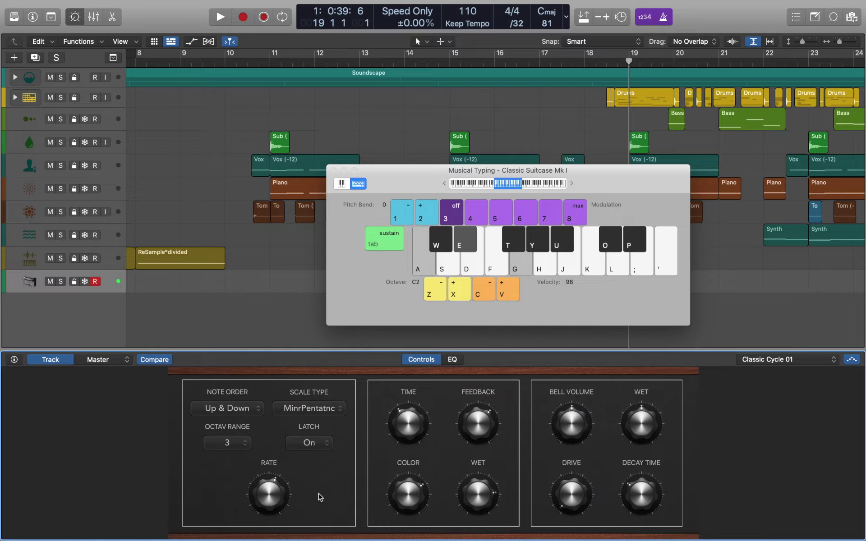
click(323, 410)
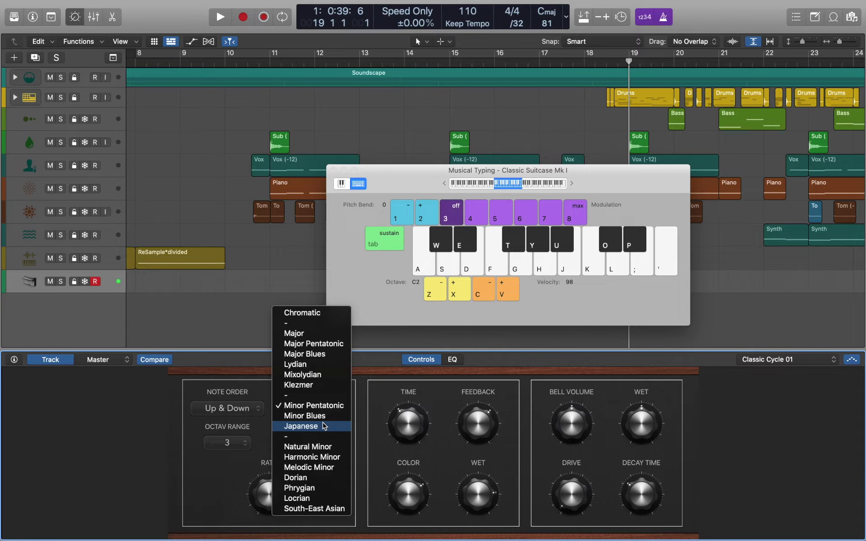
click(336, 345)
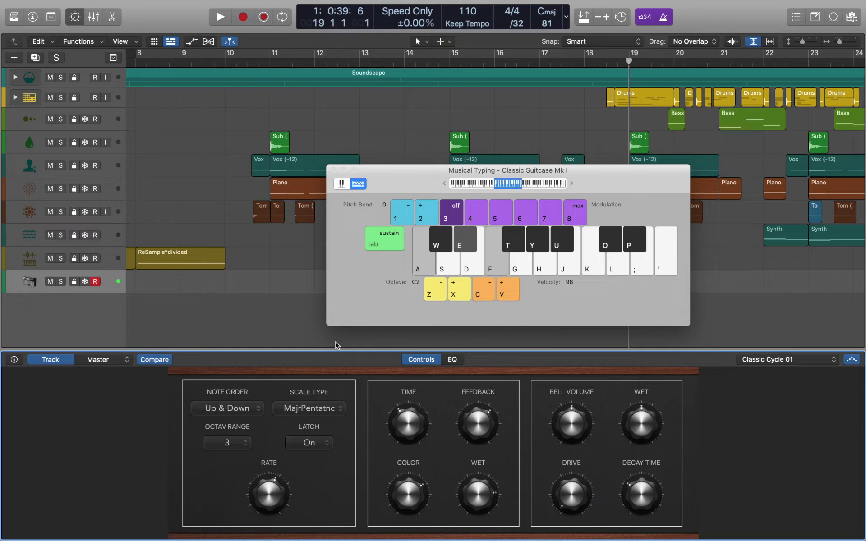
key(e)
key(g)
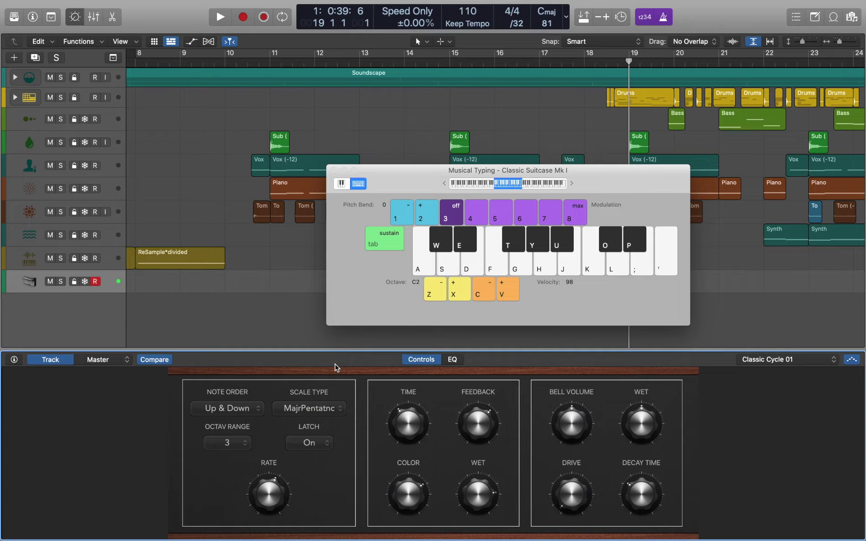
key(k)
key(semicolon)
Lower the echo Feedback to 57% while playing chords to hear the change
mouse_move(268, 494)
mouse_move(403, 430)
key(g)
key(k)
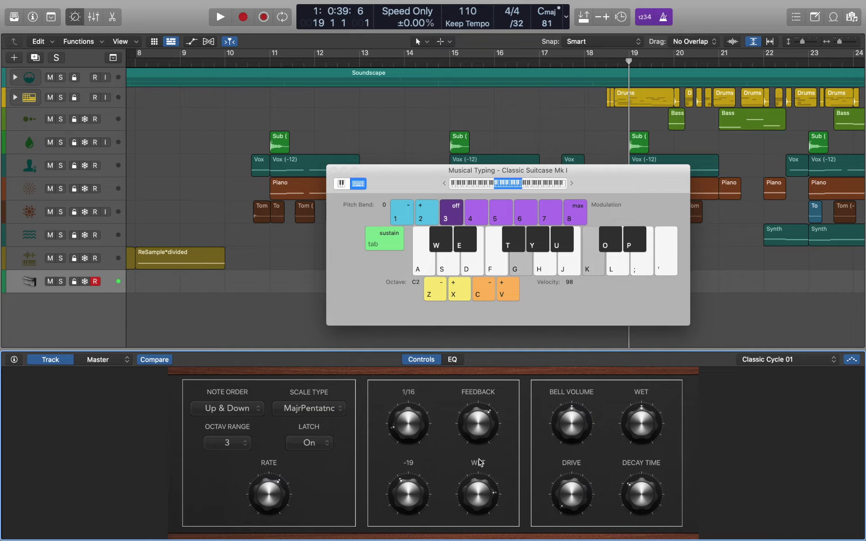
key(j)
drag(486, 426, 487, 433)
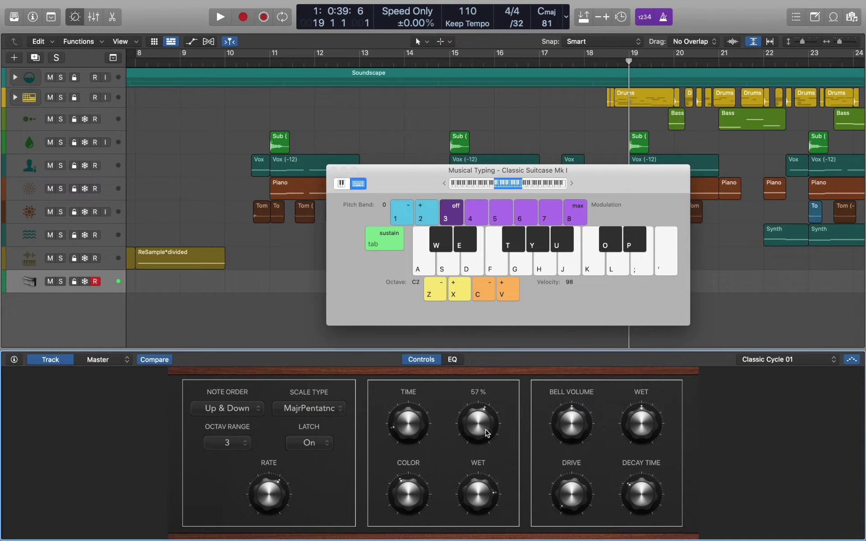
key(a)
key(d)
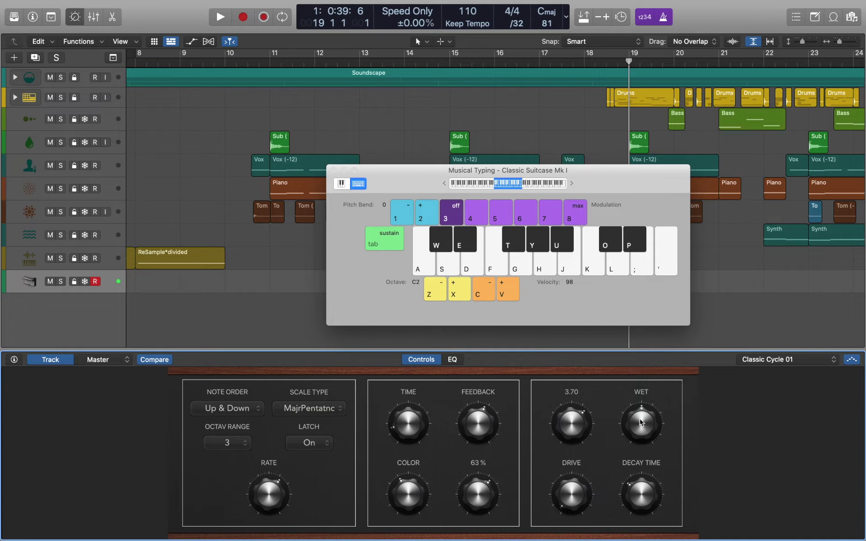
Play chords and notes on the e-piano with the Musical Typing keys
mouse_move(642, 412)
mouse_move(644, 467)
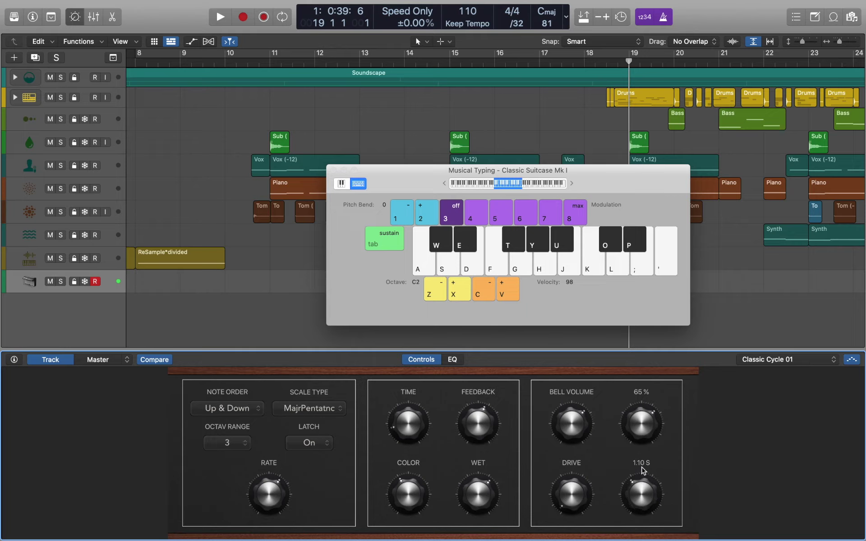
key(j)
key(l)
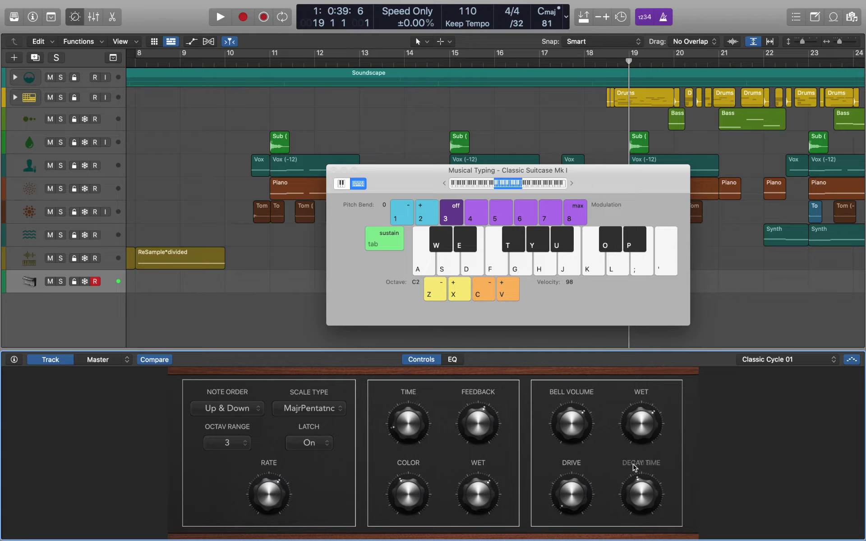
key(semicolon)
key(h)
key(k)
key(l)
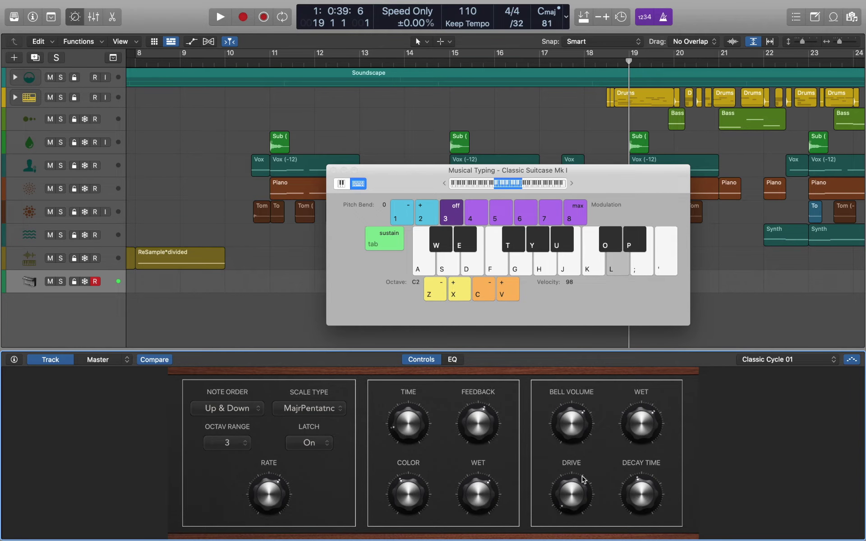
Play a final chord, then set the arpeggiator Latch to Off
key(j)
key(g)
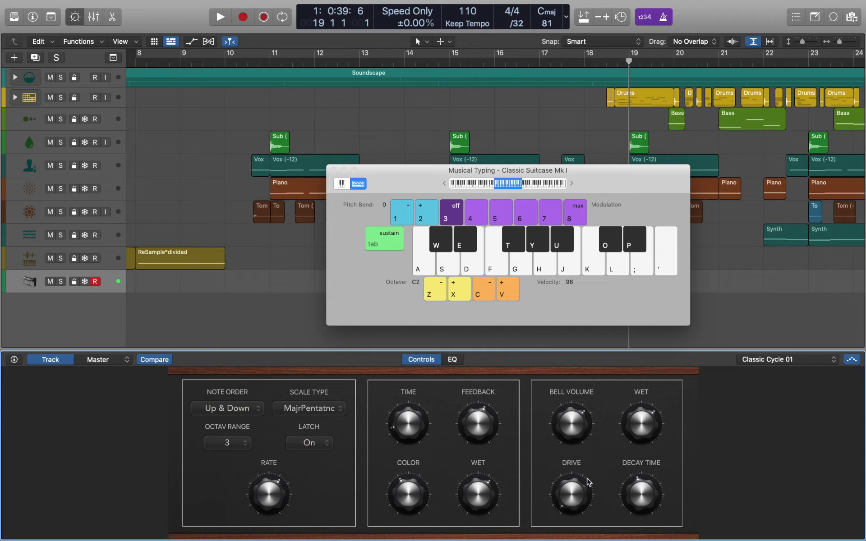
key(a)
key(d)
click(328, 446)
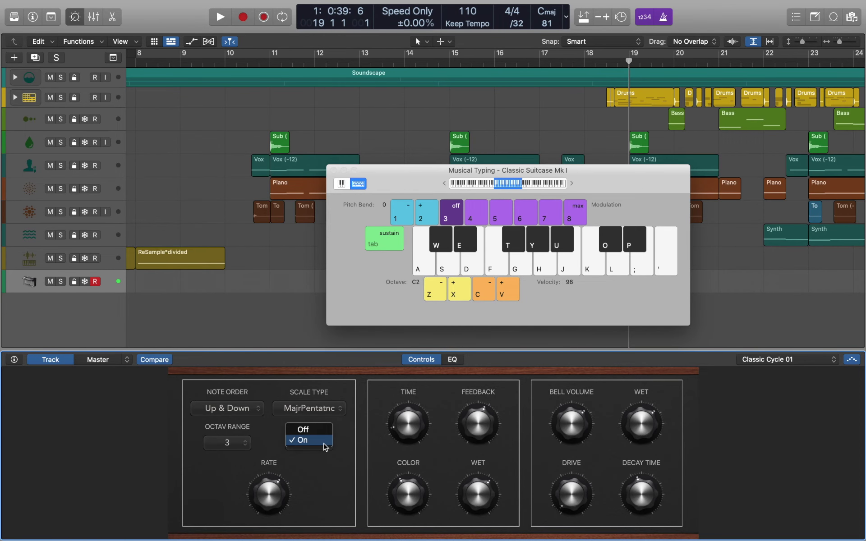
click(319, 434)
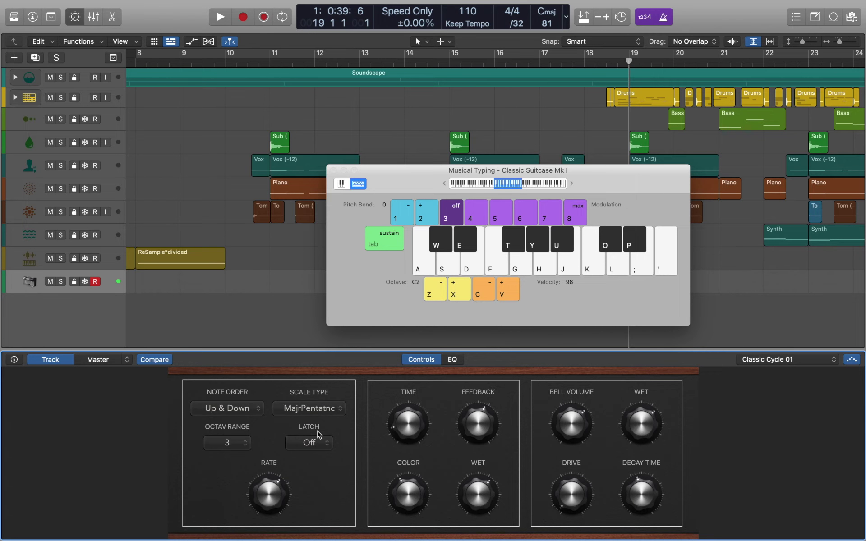